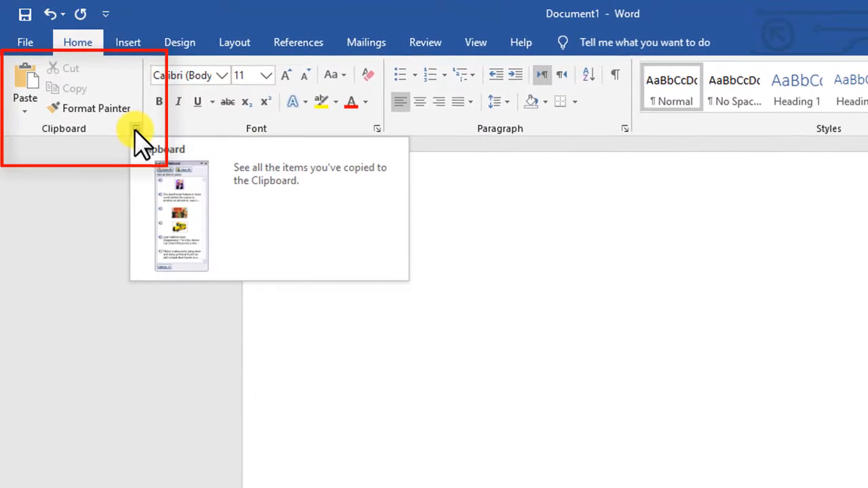
Step: Show the Clipboard pane and generate six paragraphs of sample text in the document with =rand(6)
left_click(134, 128)
mouse_move(221, 292)
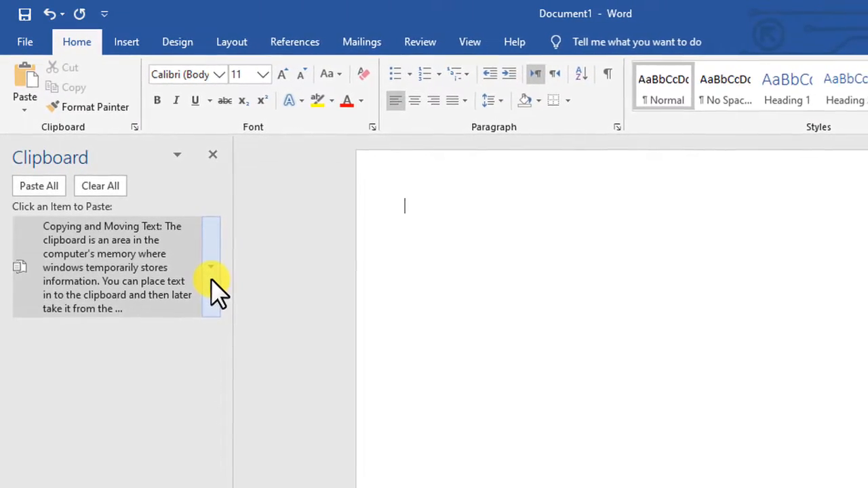
type("=rand")
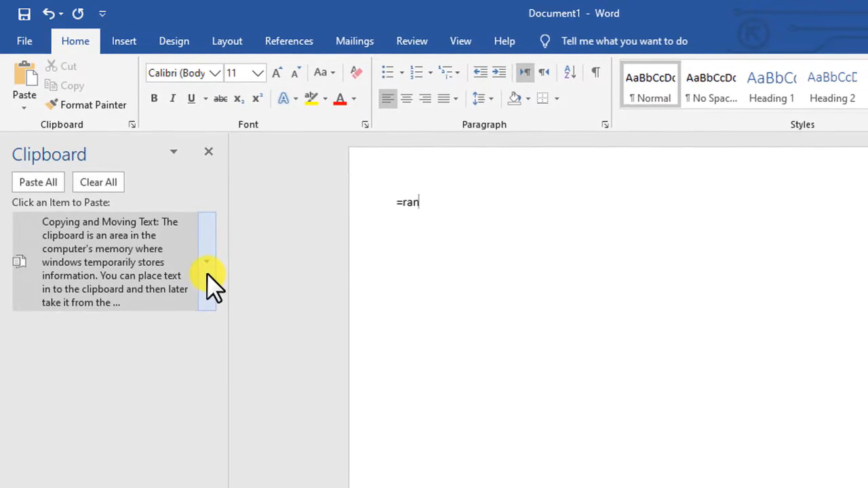
type("(6")
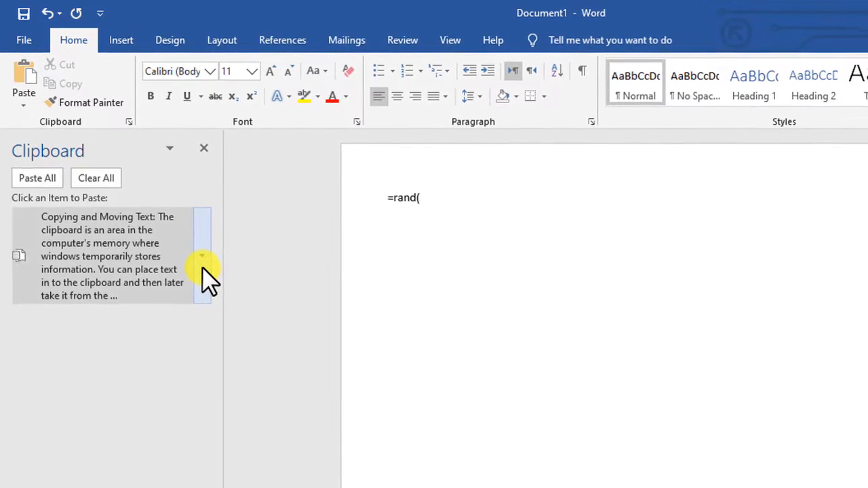
type(")")
key("Return")
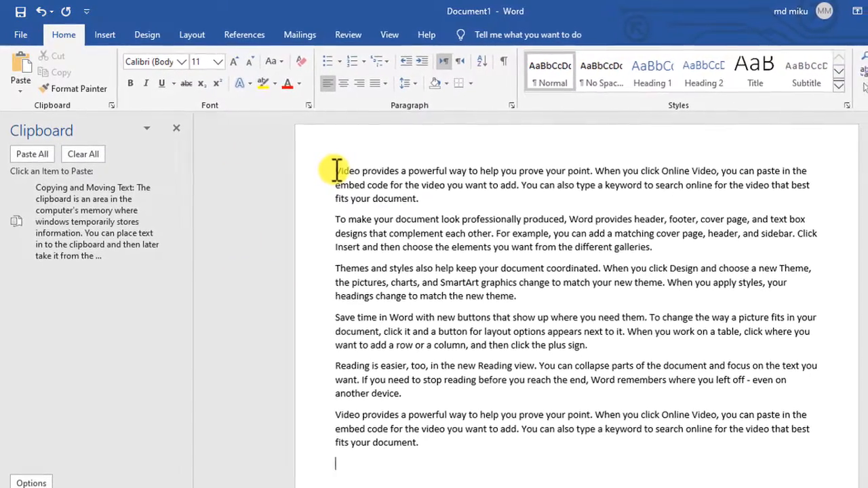
Step: Copy the first "Video provides" paragraph and the "Themes and styles" paragraph to the clipboard as separate items
left_click_drag(341, 171, 416, 196)
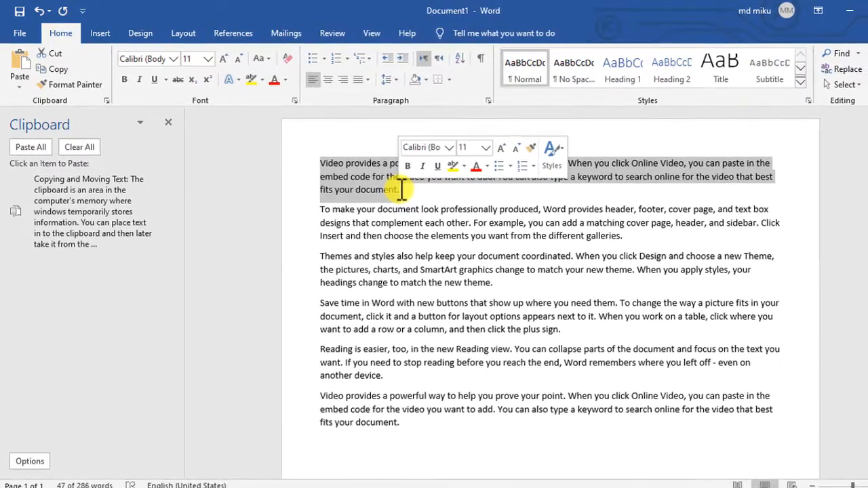
key("ctrl+c")
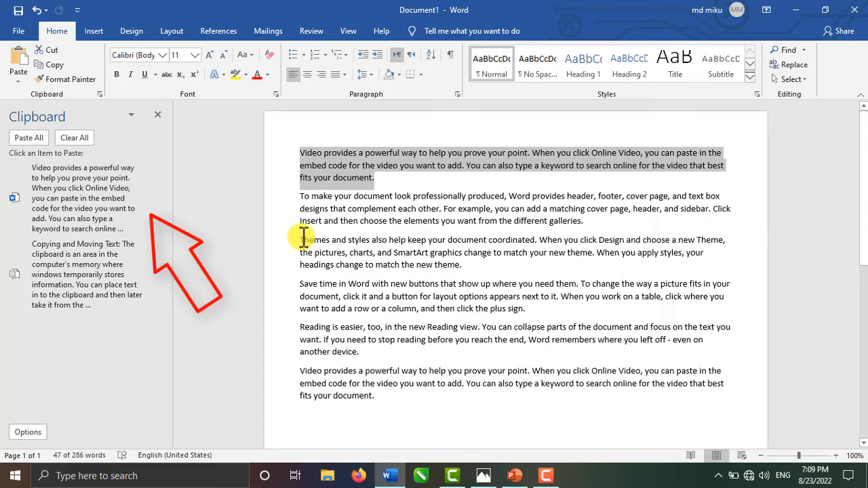
left_click_drag(301, 237, 461, 267)
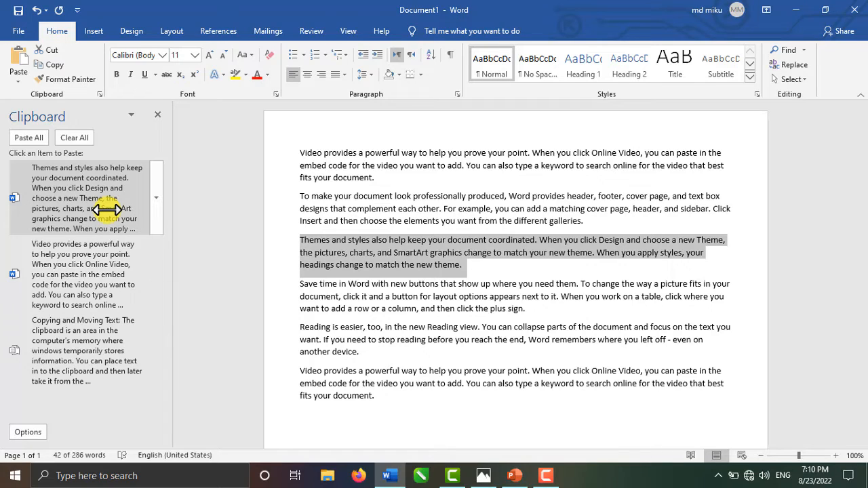
Step: Paste the "Themes and styles" item from the clipboard history on the empty line at the document's end
scroll(362, 313, "down", 1)
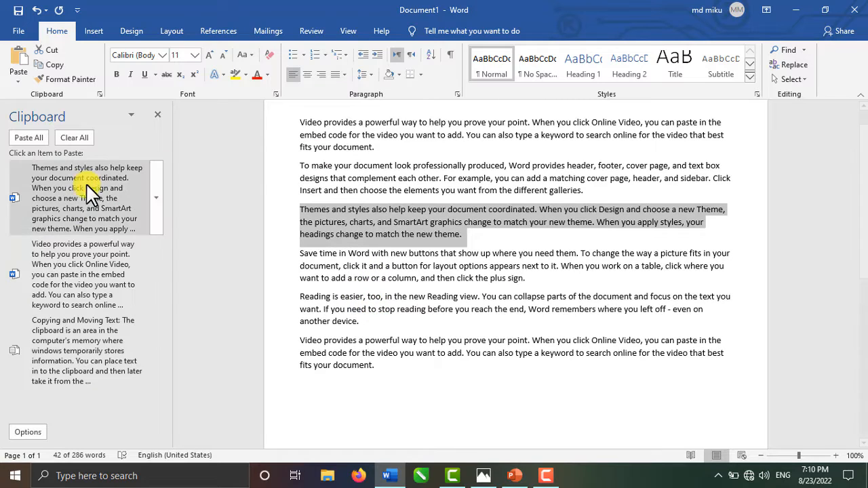
scroll(301, 301, "down", 3)
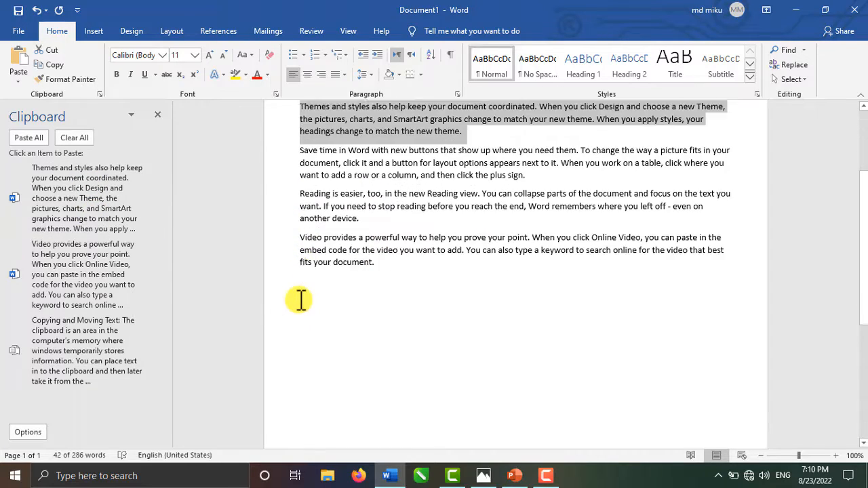
left_click(300, 268)
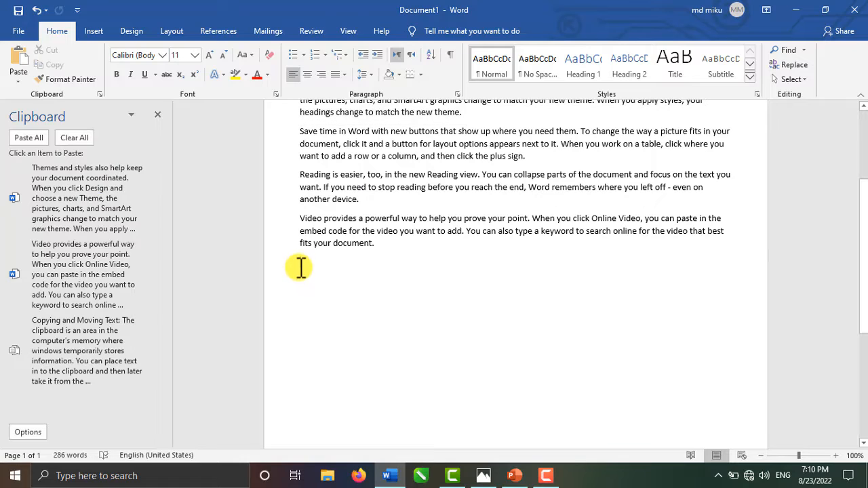
left_click(160, 216)
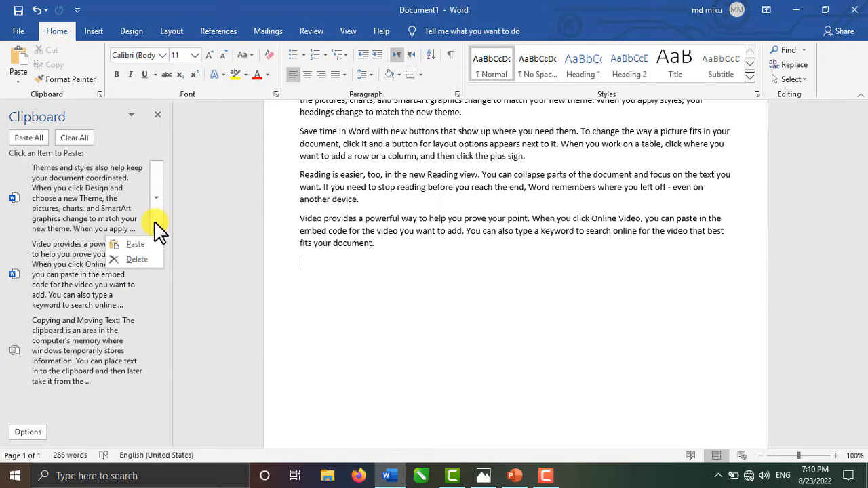
left_click(149, 242)
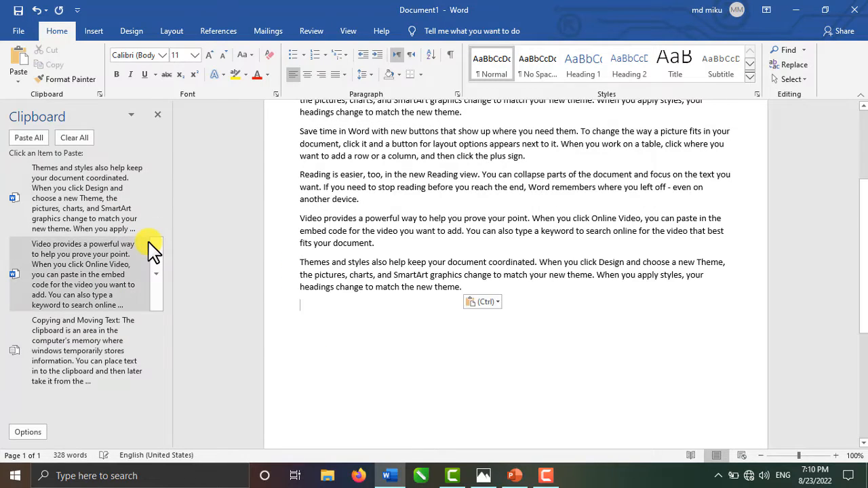
Step: Paste the most recently copied paragraph once more directly below the pasted one
scroll(381, 346, "down", 1)
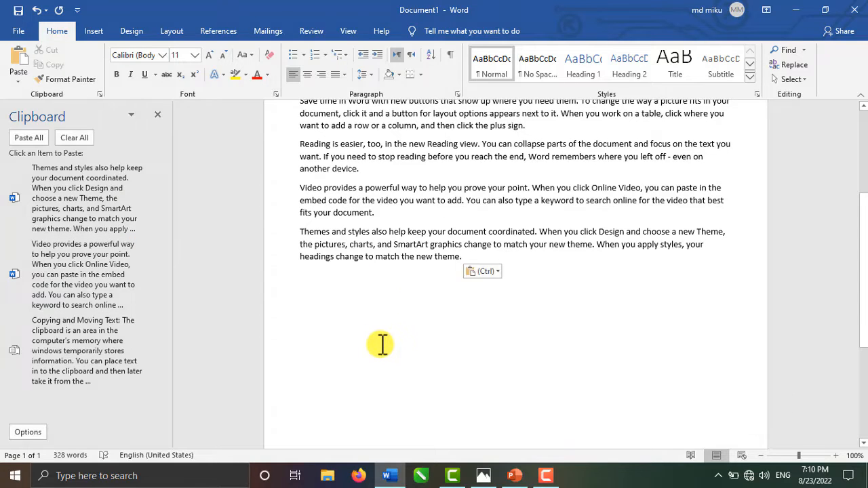
key("ctrl+v")
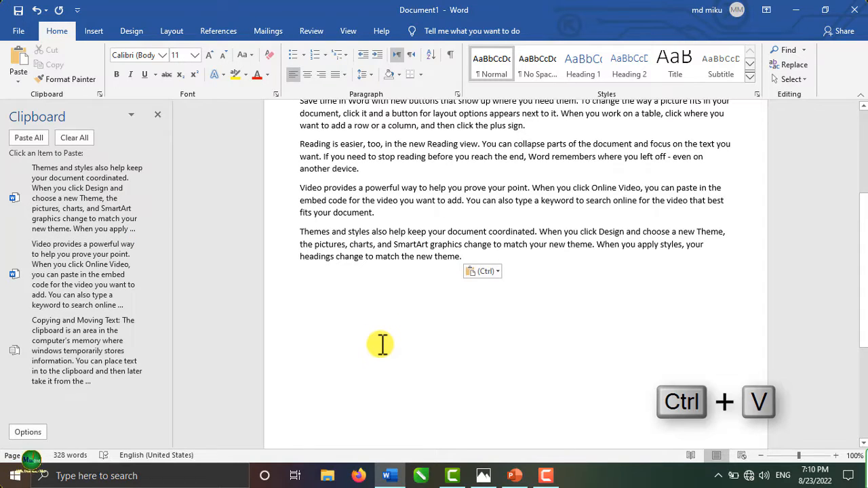
key("ctrl+v")
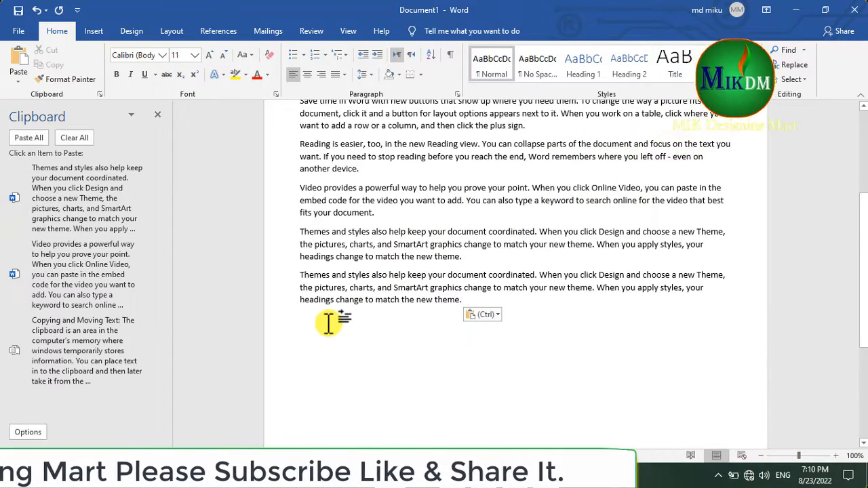
Step: Paste the older "Video provides" item from the clipboard history at the end of the document
left_click(156, 283)
left_click(135, 321)
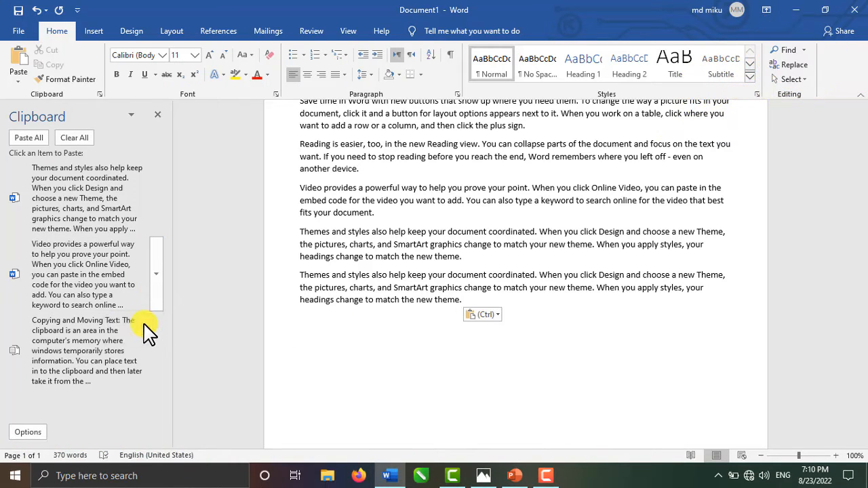
scroll(369, 379, "down", 1)
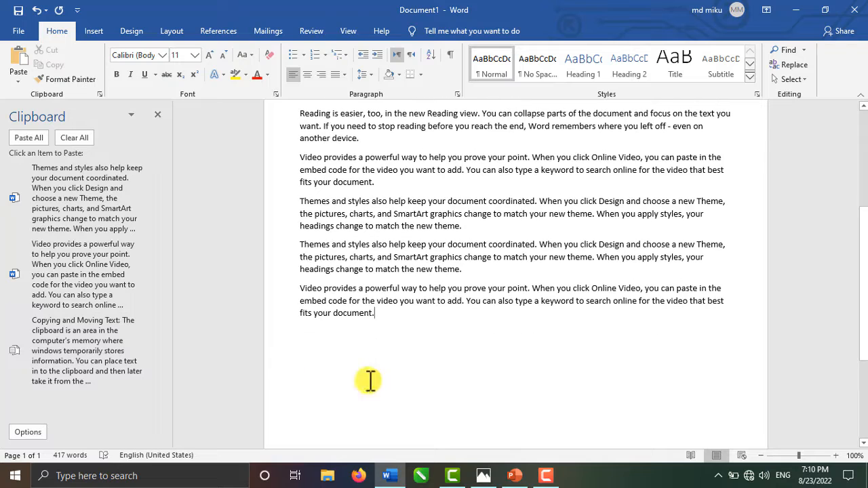
scroll(422, 345, "up", 2)
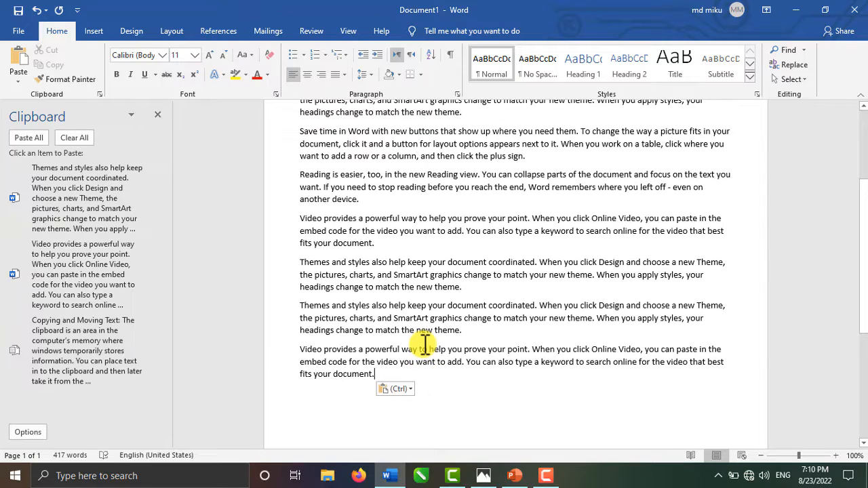
scroll(409, 331, "down", 2)
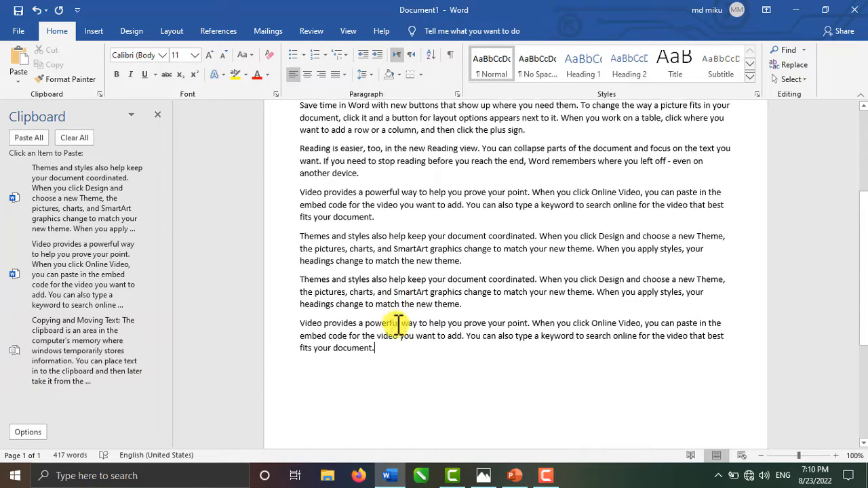
Step: Move the last "Video provides" paragraph to a new line directly after the "Reading is easier" paragraph by cutting and pasting
left_click_drag(345, 312, 298, 293)
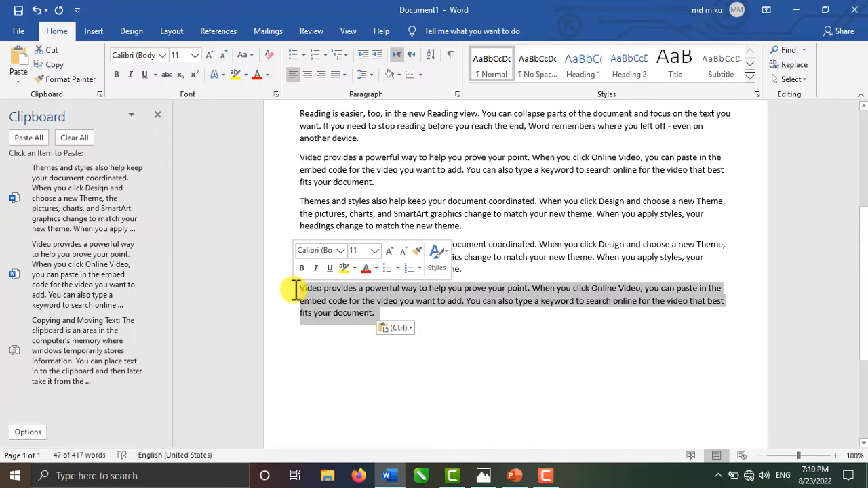
key("ctrl+x")
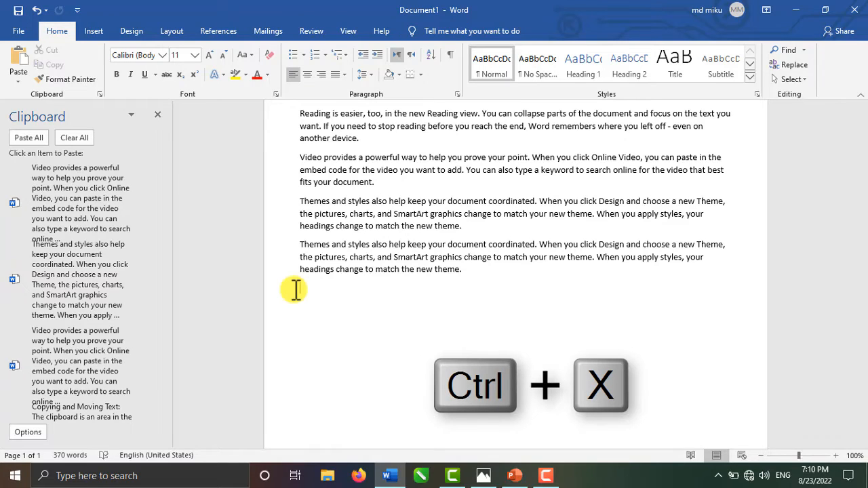
scroll(297, 290, "up", 3)
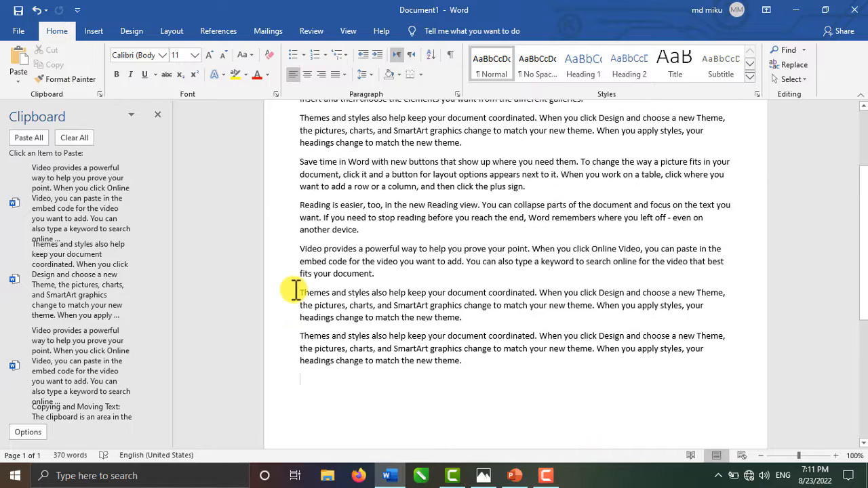
key("Return")
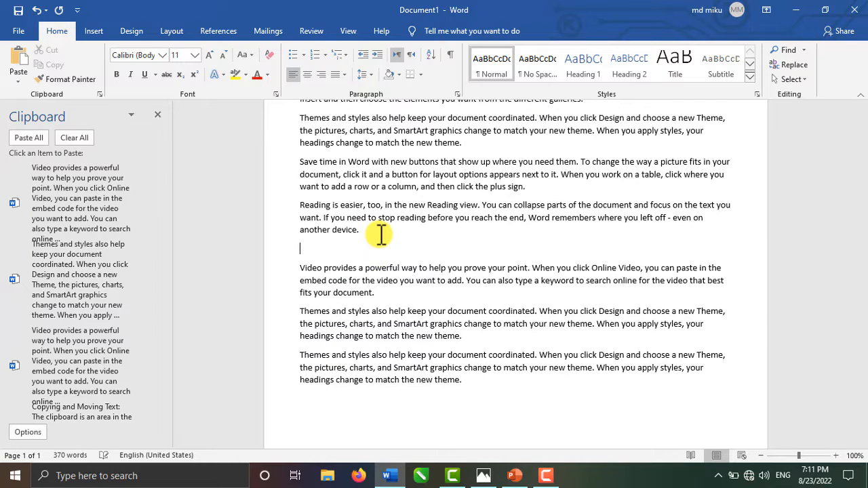
key("ctrl+v")
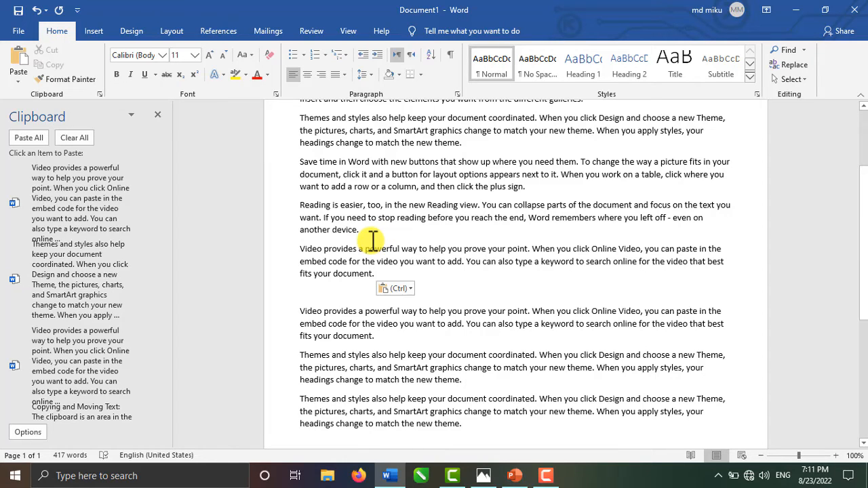
Step: Paste the cut "Video provides" paragraph again on the empty line at the document's end
scroll(401, 269, "down", 1)
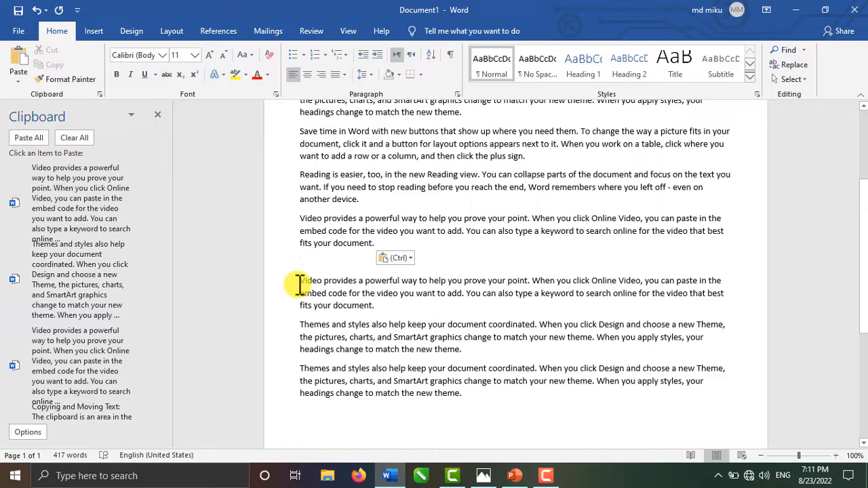
left_click_drag(313, 285, 719, 303)
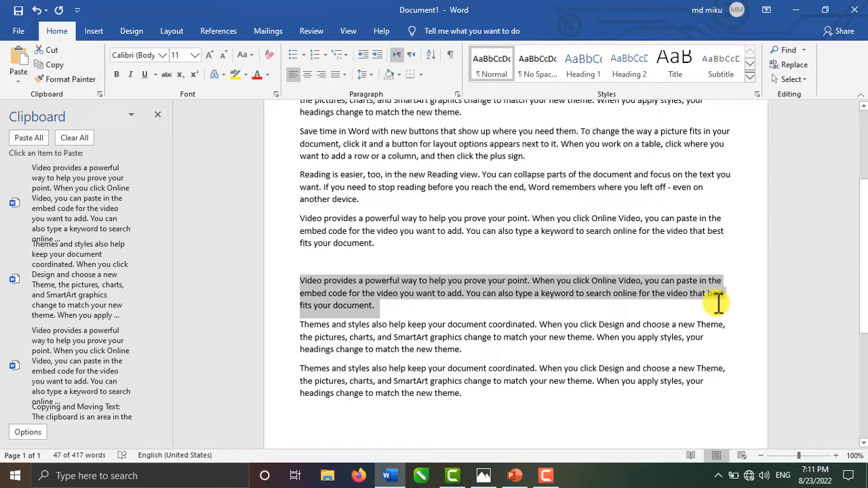
scroll(366, 328, "down", 5)
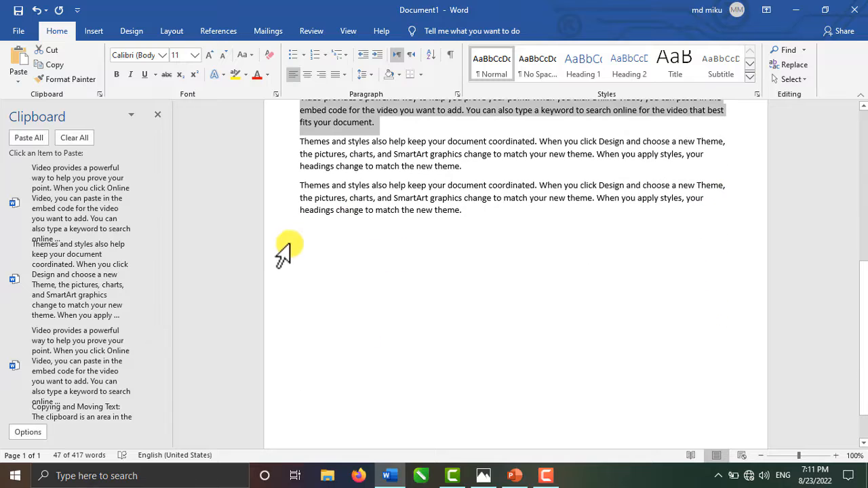
left_click(301, 238)
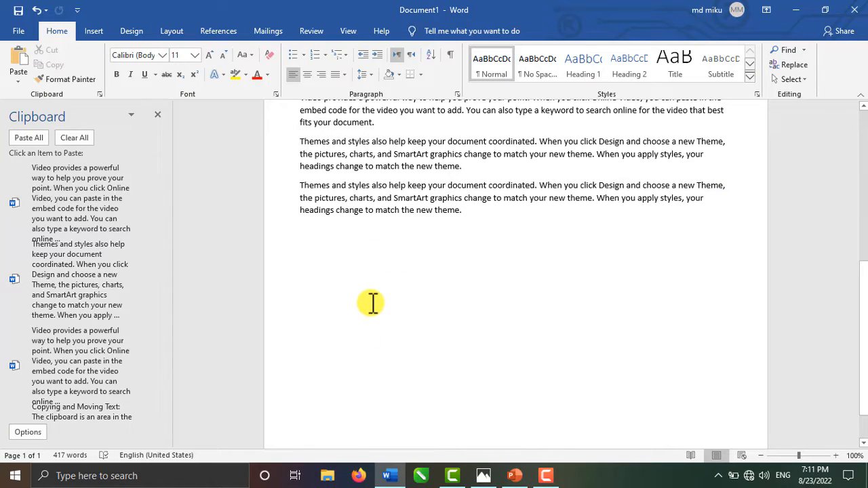
key("ctrl+v")
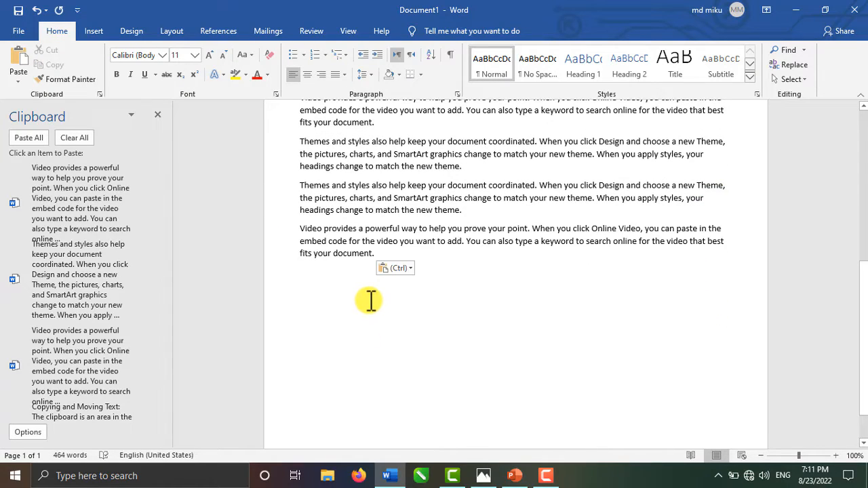
Step: Cut the first of the two consecutive "Themes and styles" paragraphs near the end and paste it below the last paragraph, leaving a gap
left_click_drag(300, 144, 463, 168)
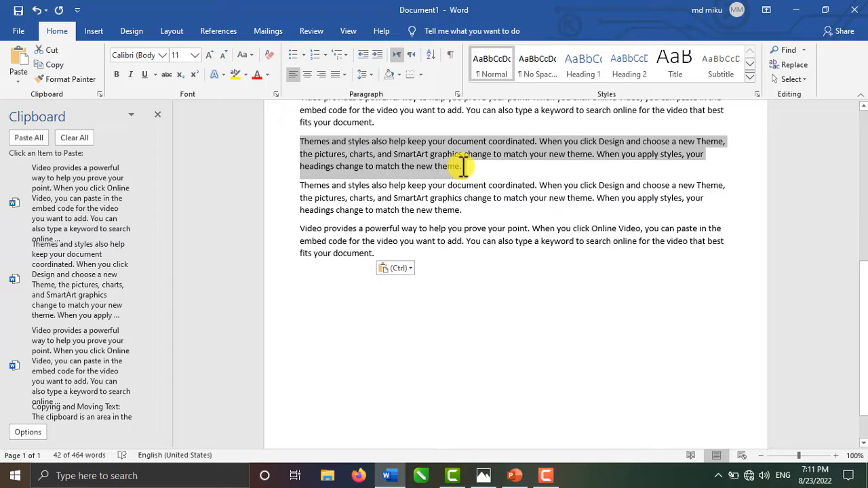
key("ctrl+x")
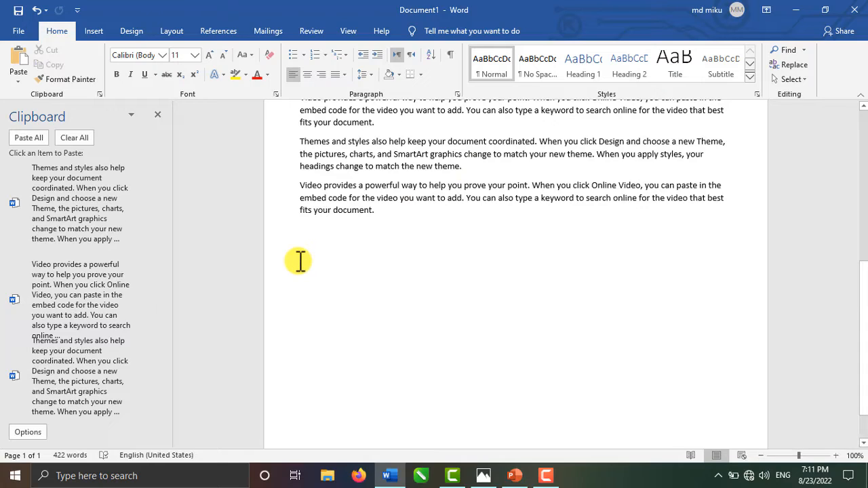
key("ctrl+v")
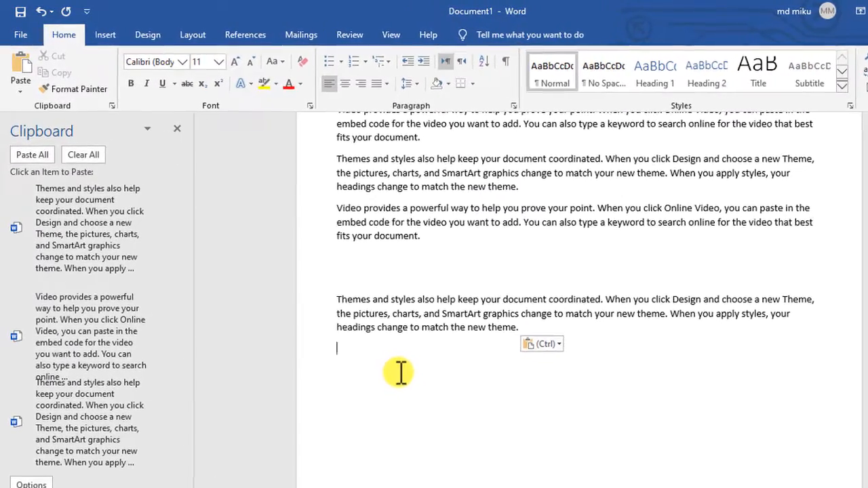
Step: Select the "Themes and styles" paragraph between the two "Video provides" paragraphs and view its context commands for cutting, copying and pasting
scroll(412, 364, "up", 1)
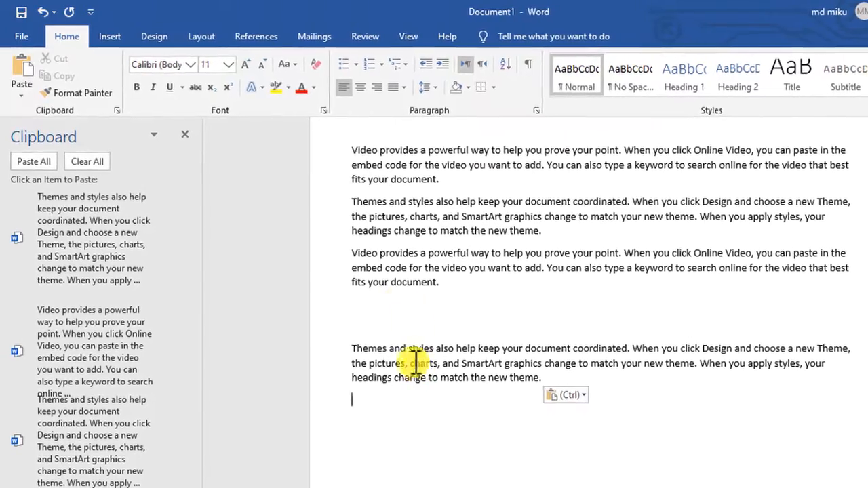
left_click_drag(387, 200, 547, 233)
right_click(562, 240)
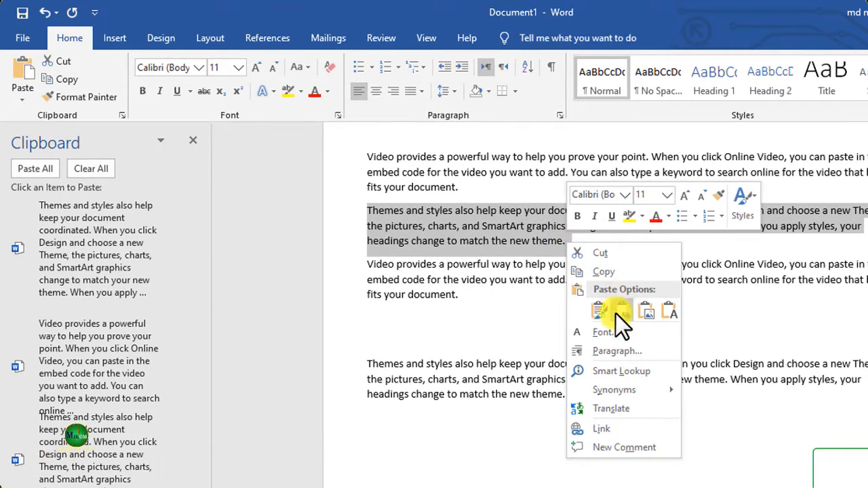
left_click(770, 299)
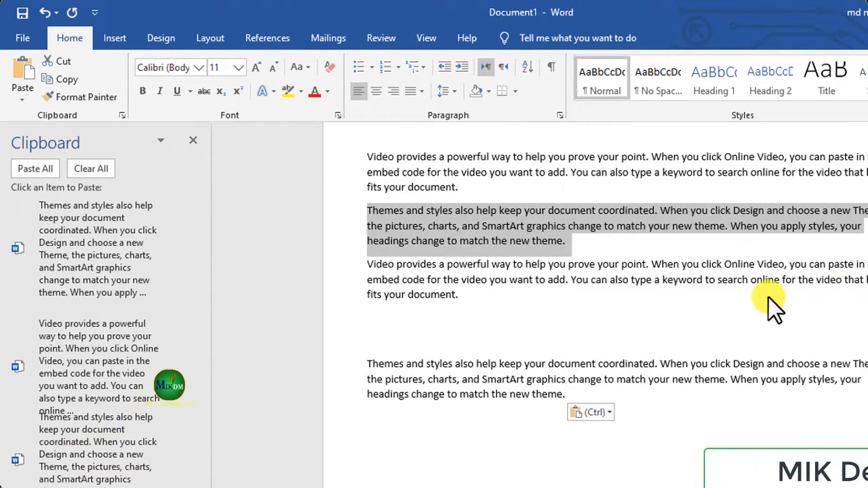